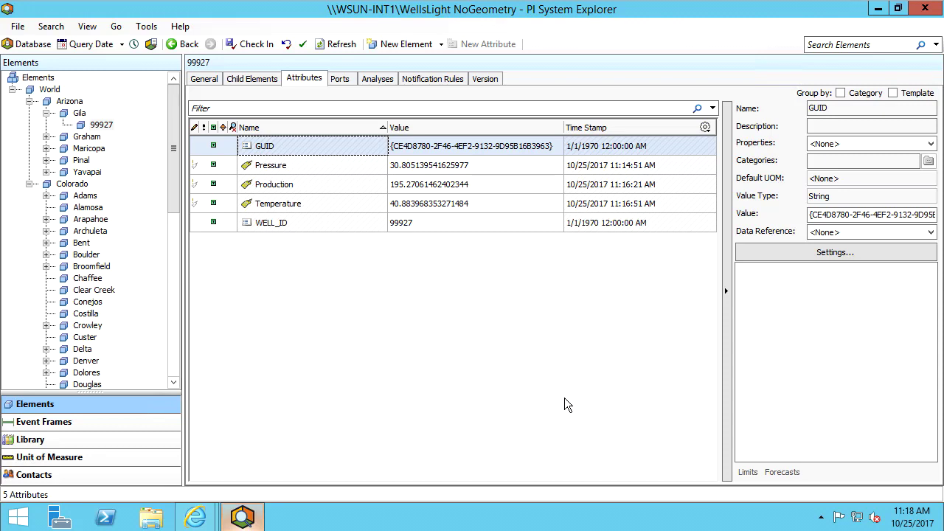
- Go to the PI Integrator services page and start a new layer in the GlobalWells service
{"action": "left_click", "coordinate": [309, 295]}
{"action": "mouse_move", "coordinate": [188, 115]}
{"action": "left_mouse_down"}
{"action": "mouse_move", "coordinate": [427, 211]}
{"action": "mouse_move", "coordinate": [661, 244]}
{"action": "mouse_move", "coordinate": [717, 242]}
{"action": "left_mouse_up"}
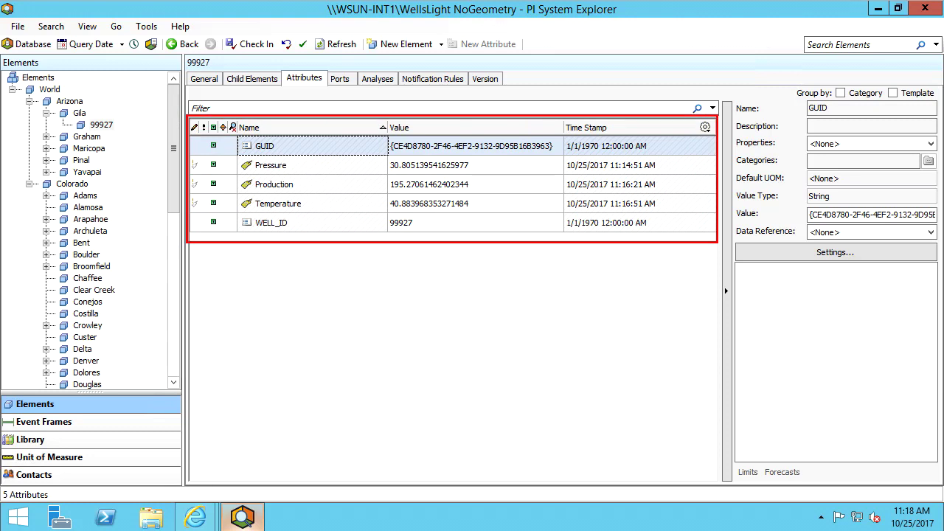
{"action": "mouse_move", "coordinate": [195, 517]}
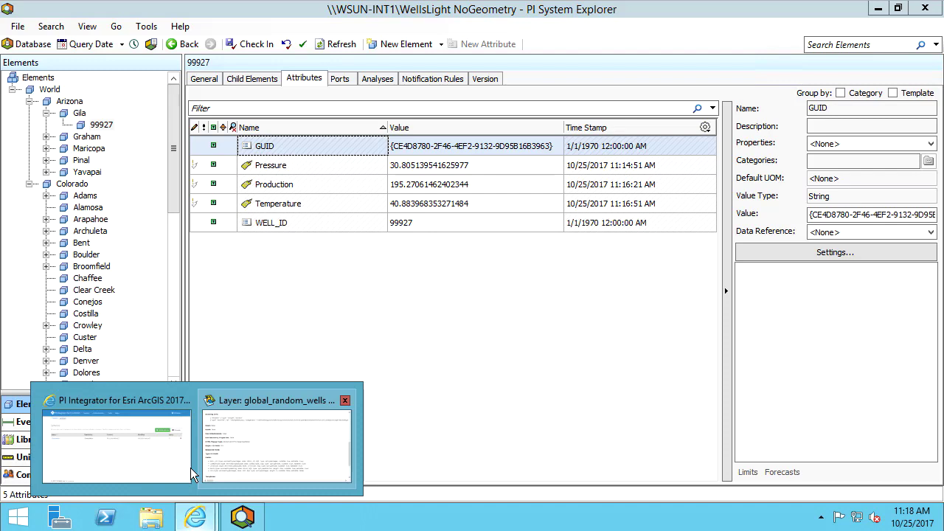
{"action": "left_click", "coordinate": [116, 445]}
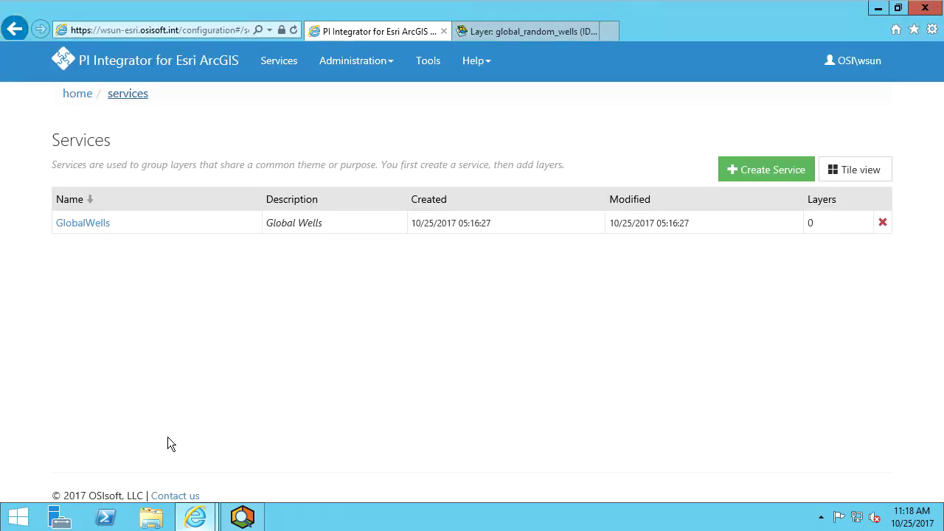
{"action": "left_click", "coordinate": [90, 225]}
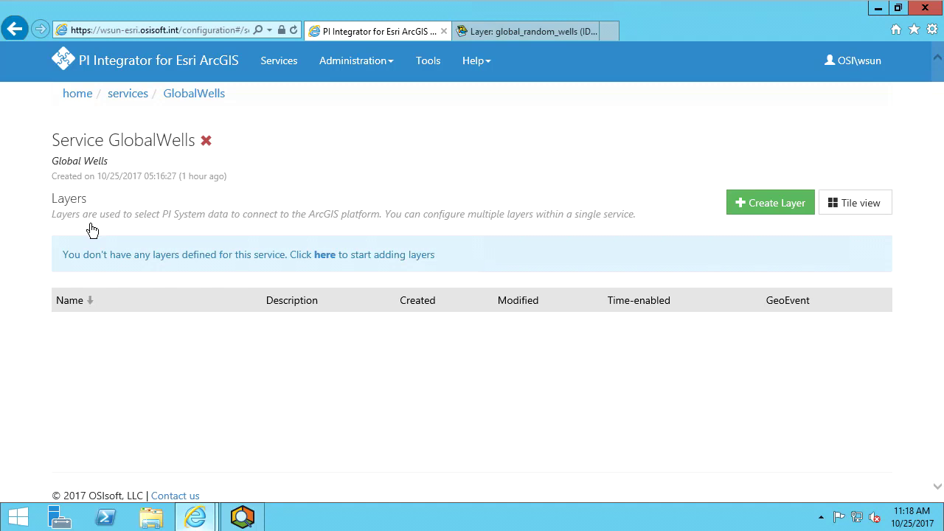
{"action": "left_click", "coordinate": [759, 211]}
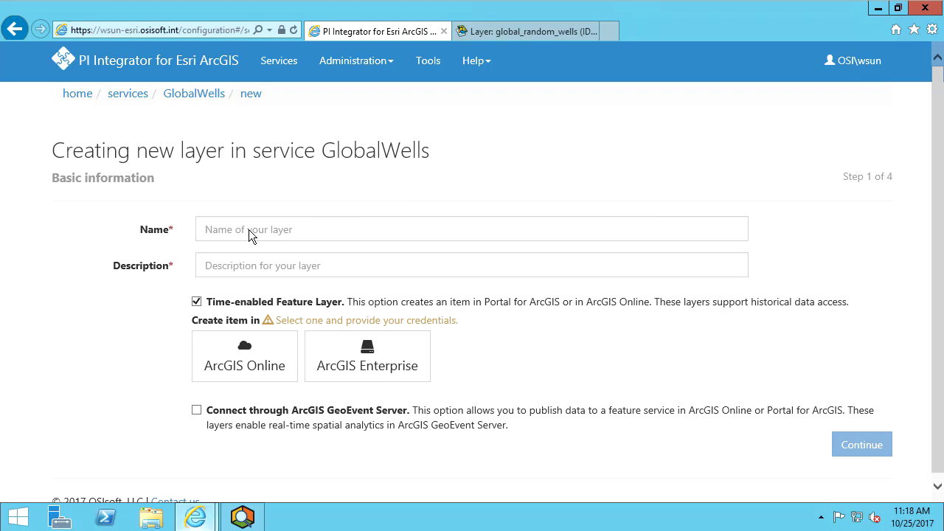
- Name the layer WellsNoGeometry with the description 'Wells No Geometry'
{"action": "left_click", "coordinate": [249, 229]}
{"action": "type", "text": "W"}
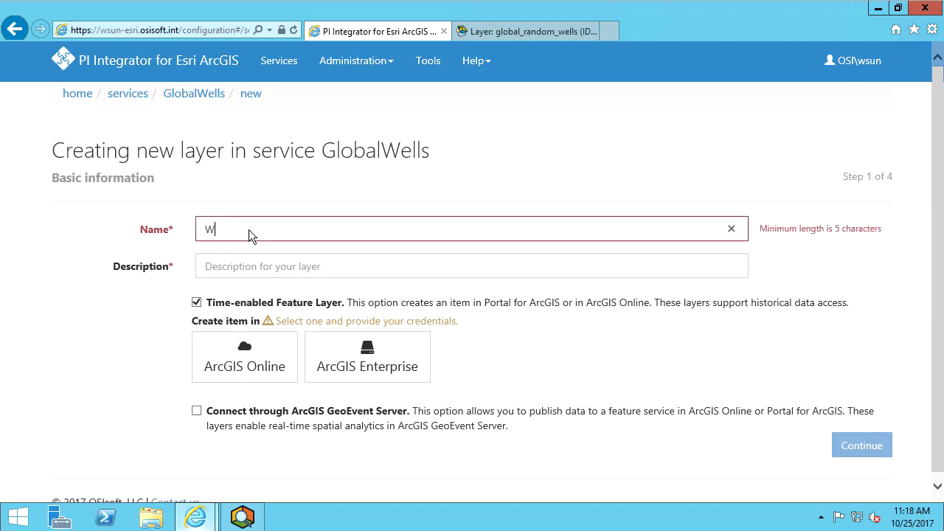
{"action": "type", "text": "ellsNoGeome"}
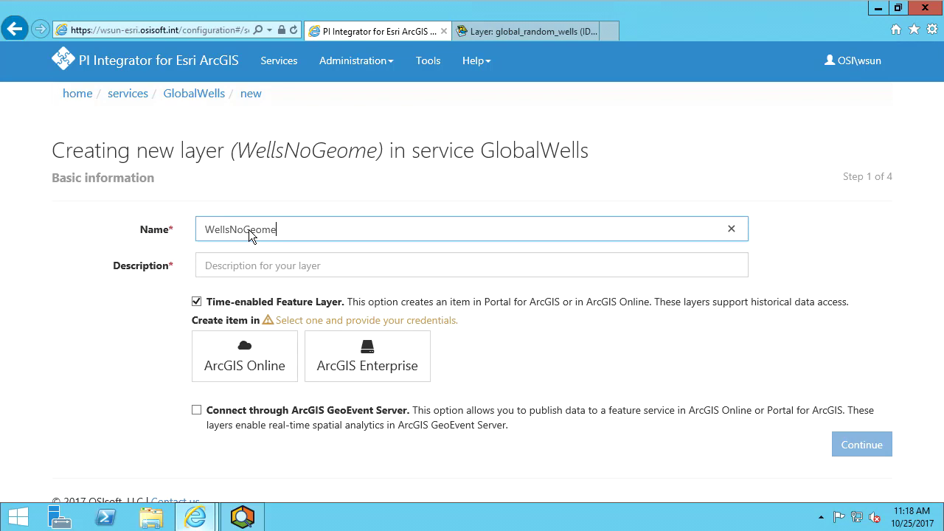
{"action": "type", "text": "try"}
{"action": "key", "text": "Tab"}
{"action": "type", "text": "Wells No Geometry"}
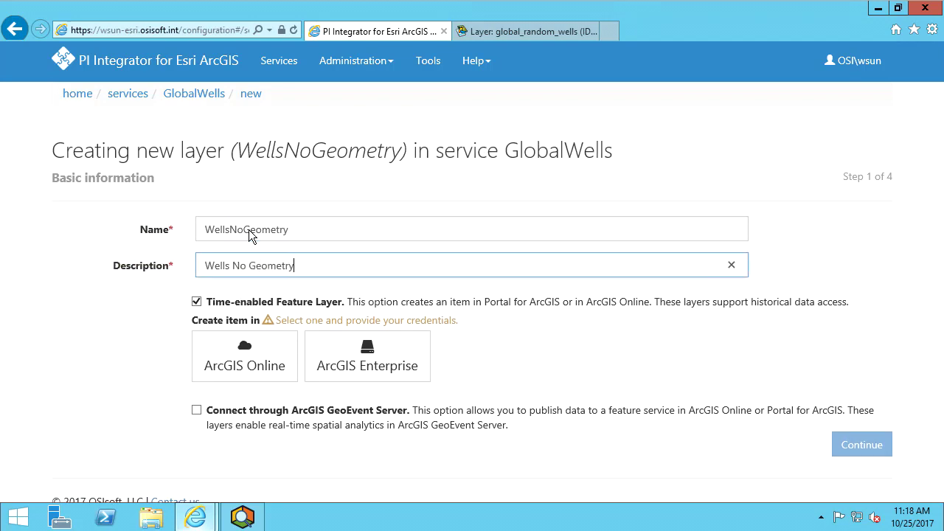
{"action": "key", "text": "ctrl+2"}
- Choose ArcGIS Online as the item location, sign in with the account username, and continue to the data source
{"action": "mouse_move", "coordinate": [178, 287]}
{"action": "left_mouse_down"}
{"action": "mouse_move", "coordinate": [348, 334]}
{"action": "mouse_move", "coordinate": [658, 379]}
{"action": "mouse_move", "coordinate": [856, 394]}
{"action": "left_mouse_up"}
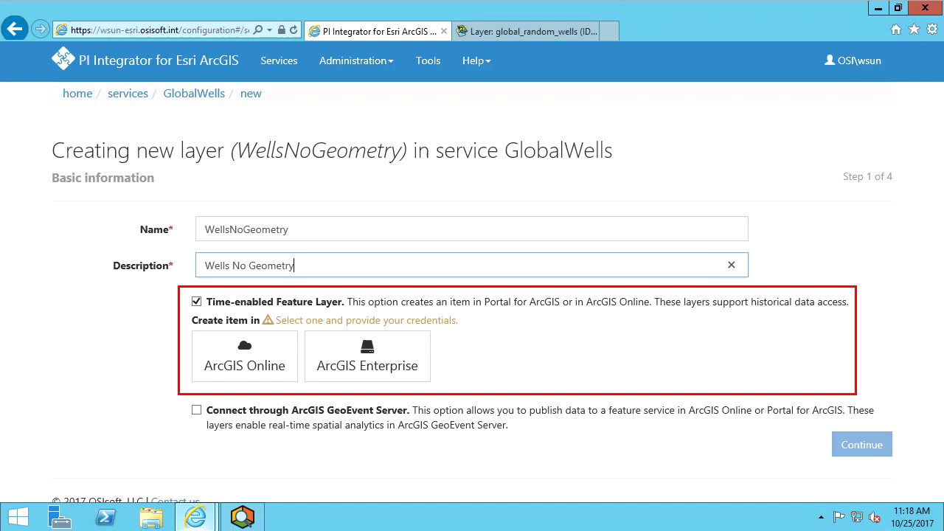
{"action": "left_click", "coordinate": [220, 358]}
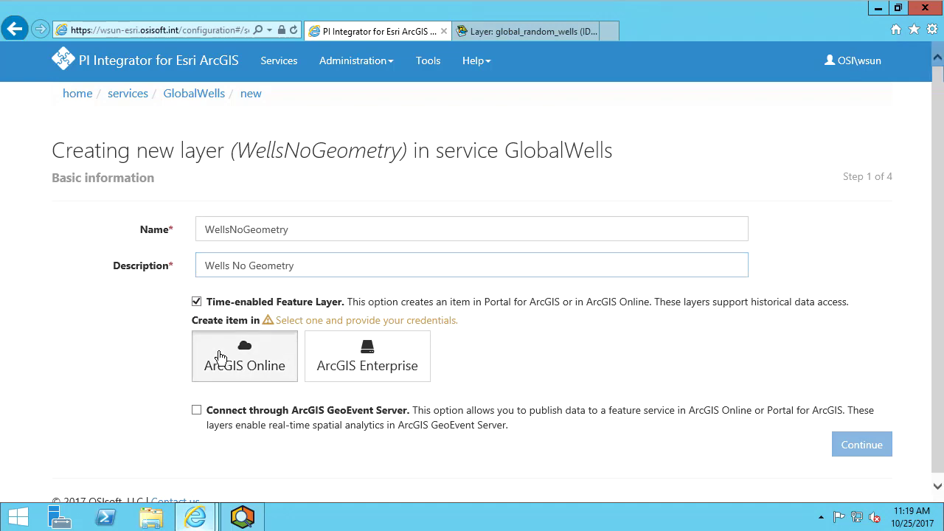
{"action": "left_click", "coordinate": [300, 150]}
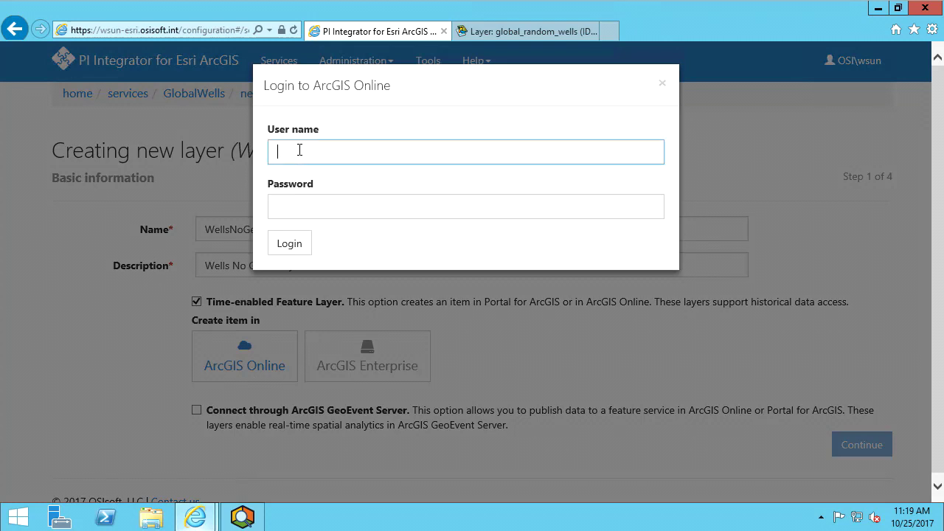
{"action": "type", "text": "osisoftCSS"}
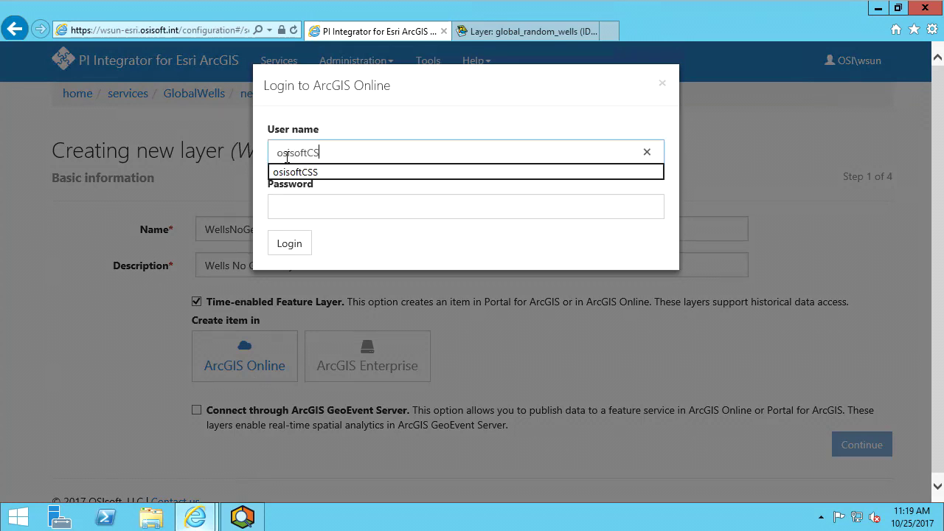
{"action": "key", "text": "Tab"}
{"action": "left_click", "coordinate": [289, 243]}
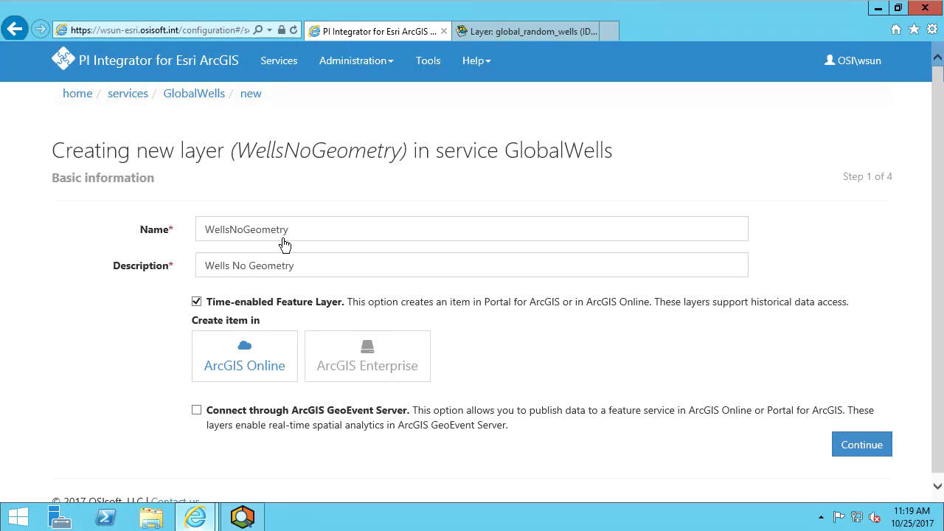
{"action": "left_click", "coordinate": [873, 455]}
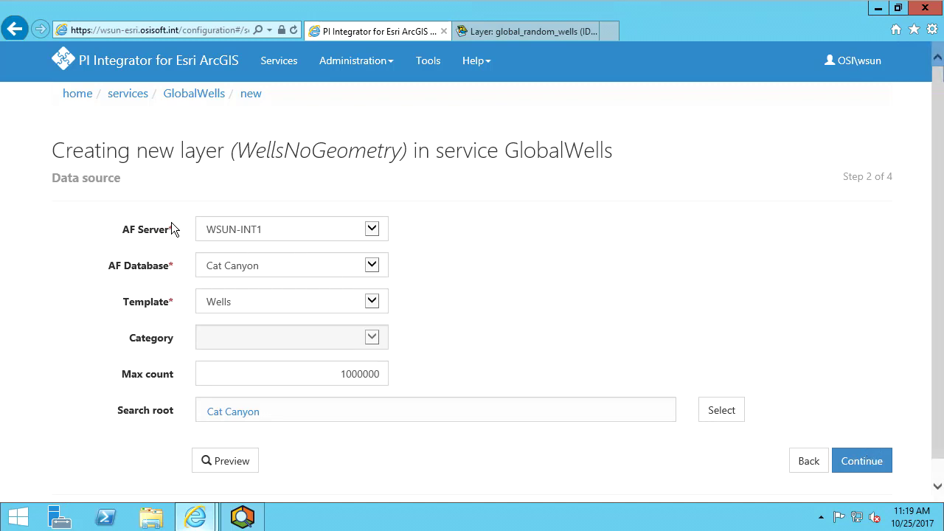
- Select the WellsLight NoGeometry database and Well template, then check the element preview and close it
{"action": "left_click", "coordinate": [226, 265]}
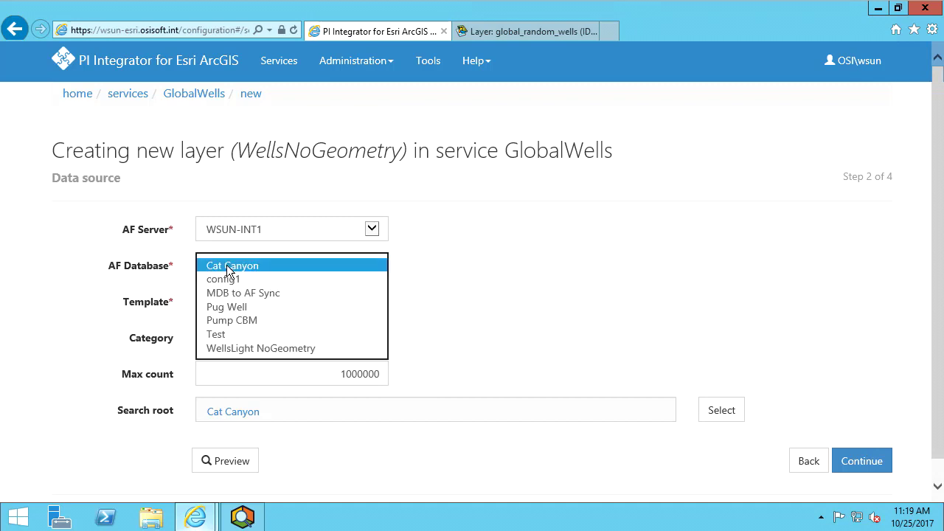
{"action": "left_click", "coordinate": [228, 350]}
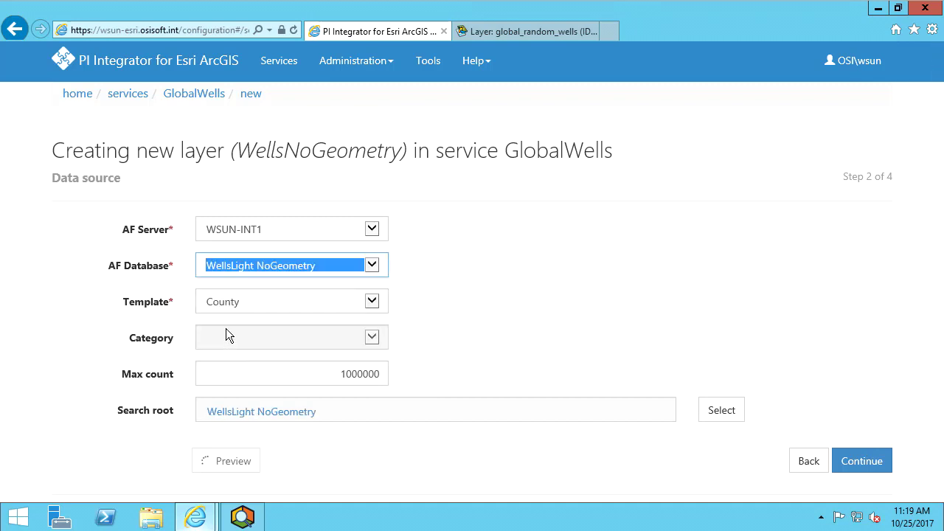
{"action": "left_click", "coordinate": [224, 302]}
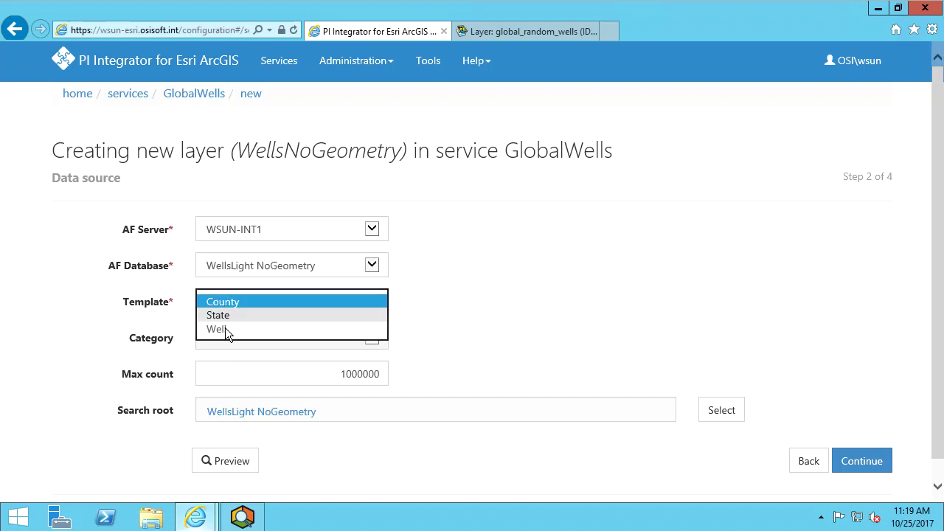
{"action": "left_click", "coordinate": [225, 329]}
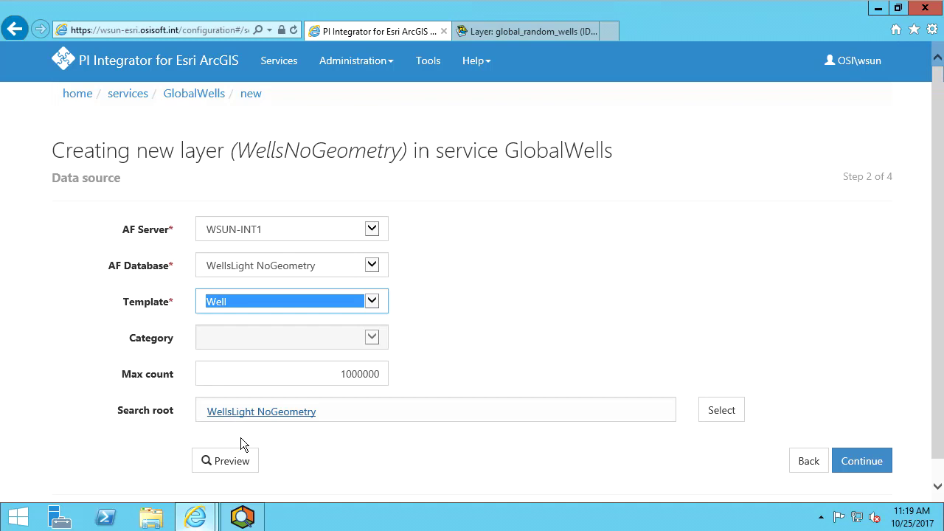
{"action": "left_click", "coordinate": [238, 460]}
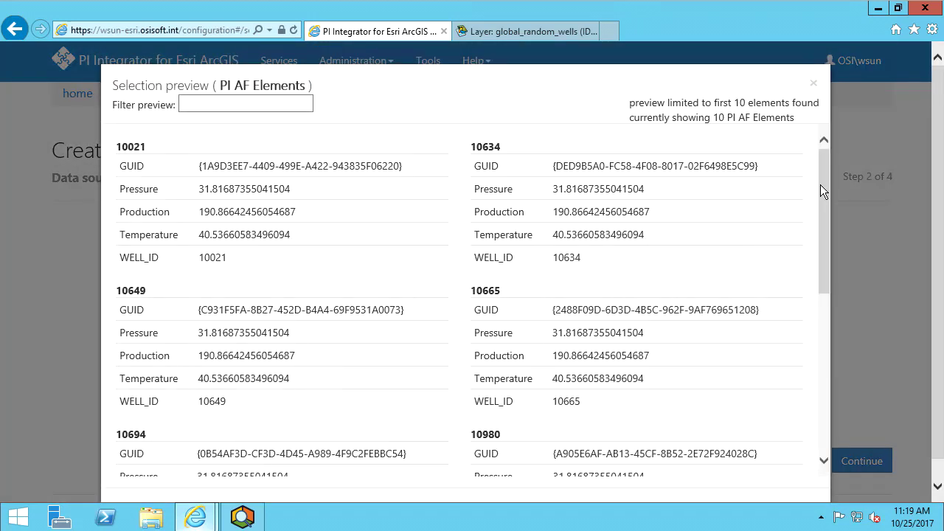
{"action": "left_click_drag", "start_coordinate": [823, 190], "coordinate": [817, 362]}
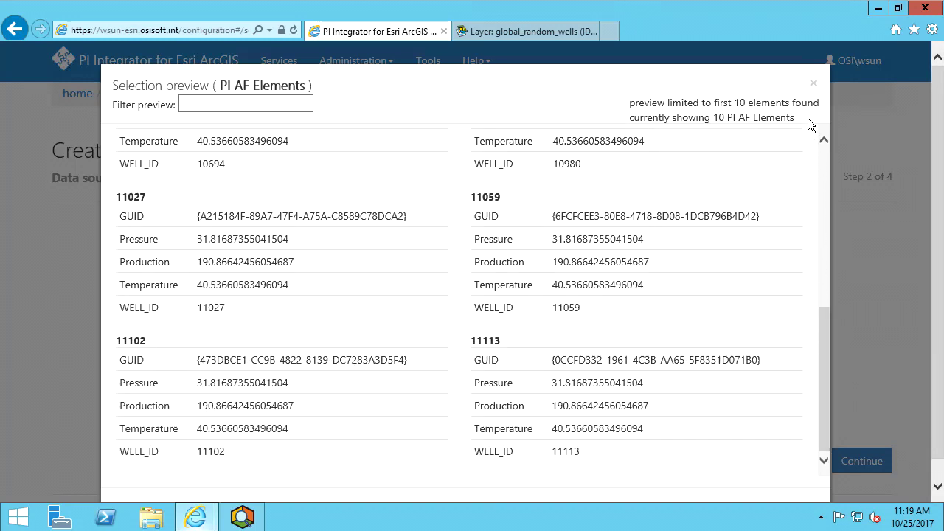
{"action": "left_click", "coordinate": [814, 88]}
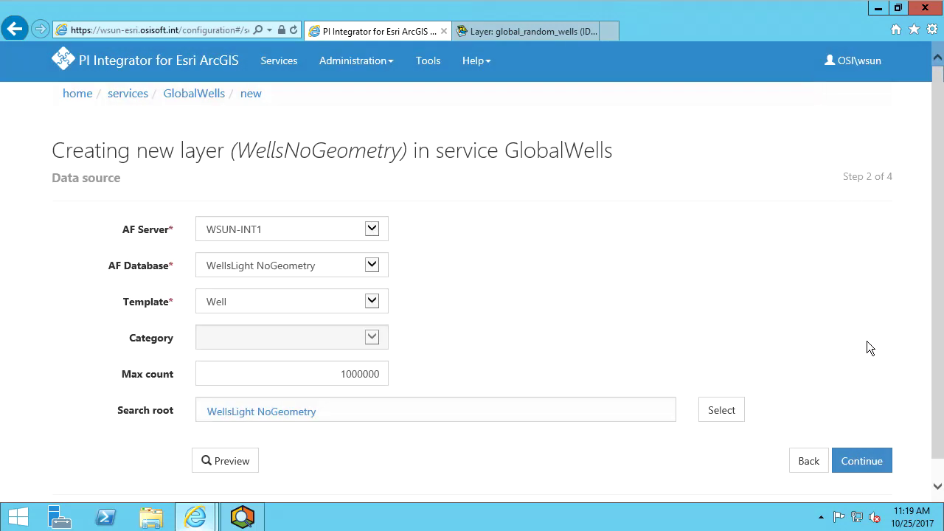
- On the layer fields step, leave the guid and name fields with function None
{"action": "left_click", "coordinate": [878, 462]}
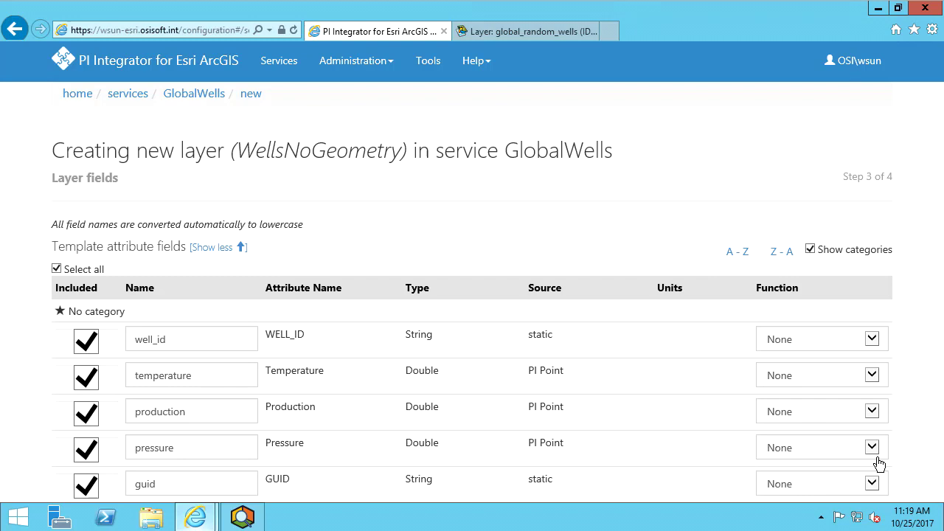
{"action": "left_click_drag", "start_coordinate": [931, 239], "coordinate": [930, 287]}
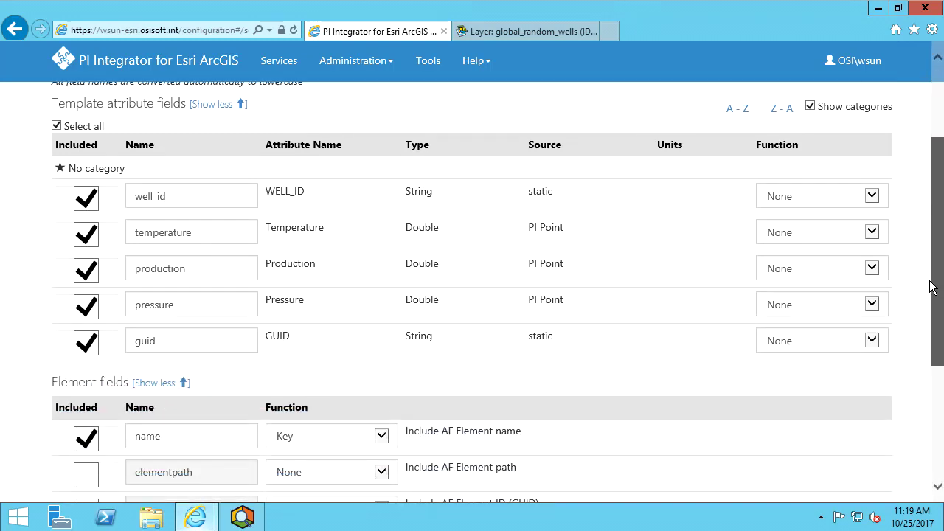
{"action": "left_click", "coordinate": [813, 340]}
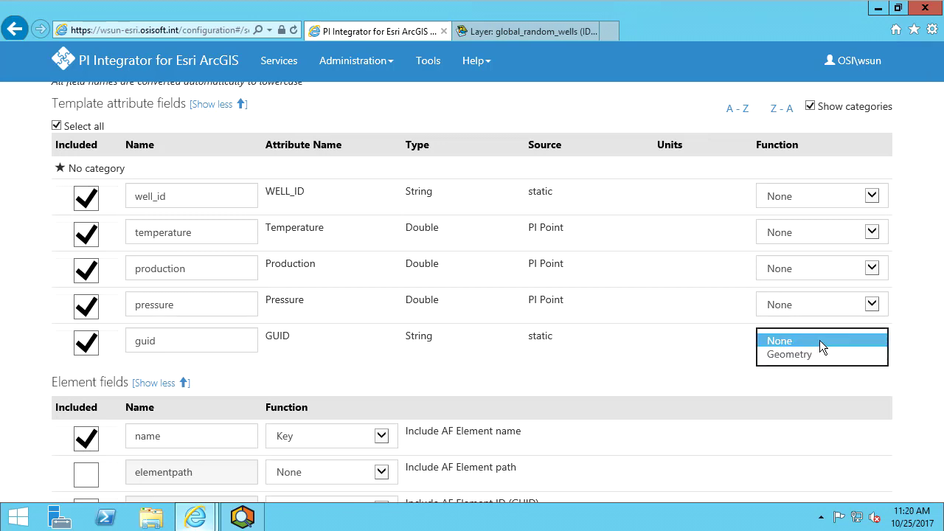
{"action": "left_click", "coordinate": [846, 339]}
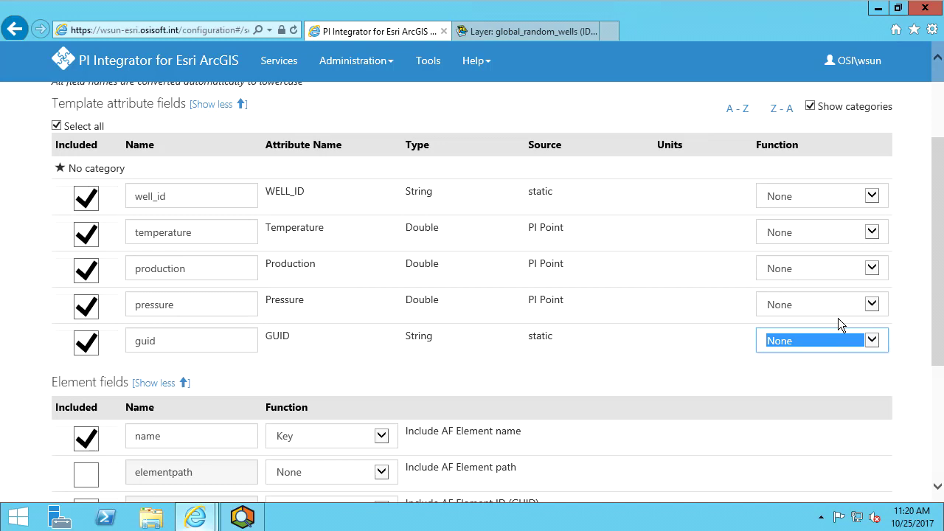
{"action": "double_click", "coordinate": [188, 196]}
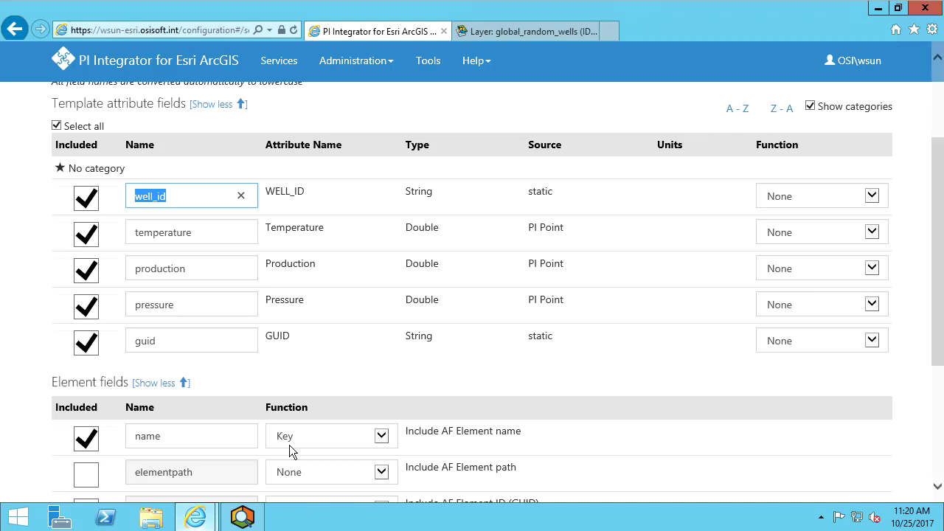
{"action": "left_click", "coordinate": [372, 437]}
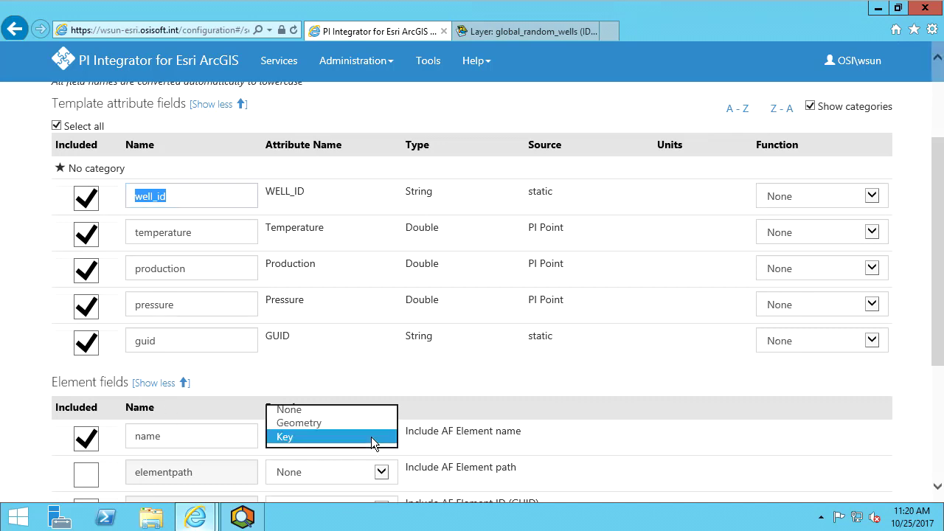
{"action": "left_click", "coordinate": [321, 411]}
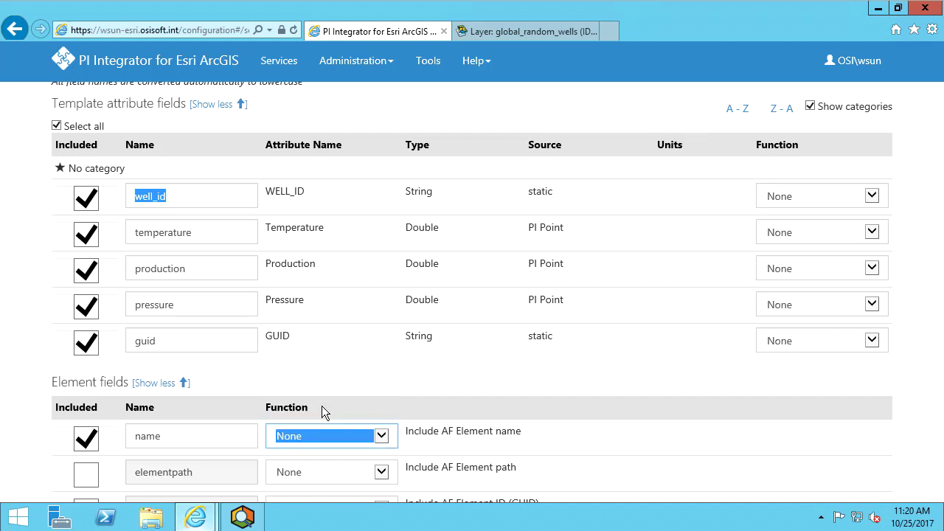
- Make well_id the Key field and exclude the element name from the layer
{"action": "left_click", "coordinate": [838, 196]}
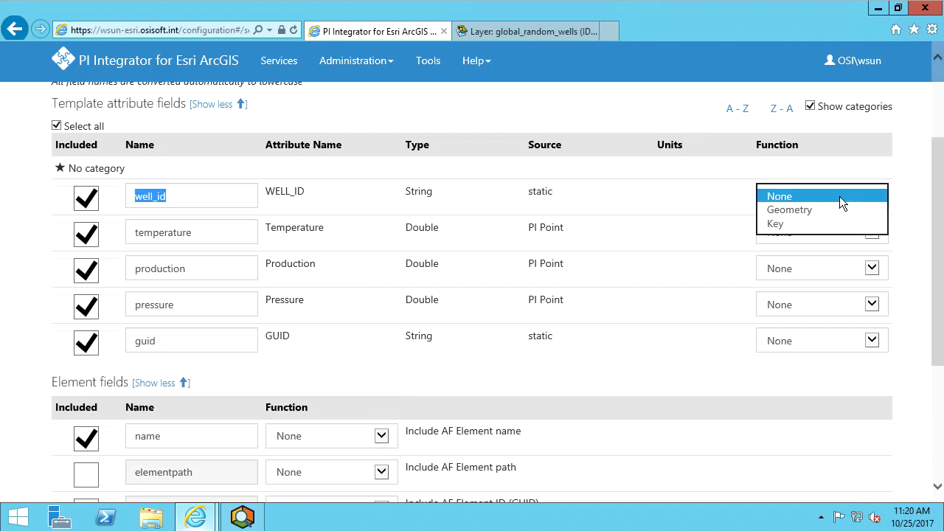
{"action": "left_click", "coordinate": [799, 226]}
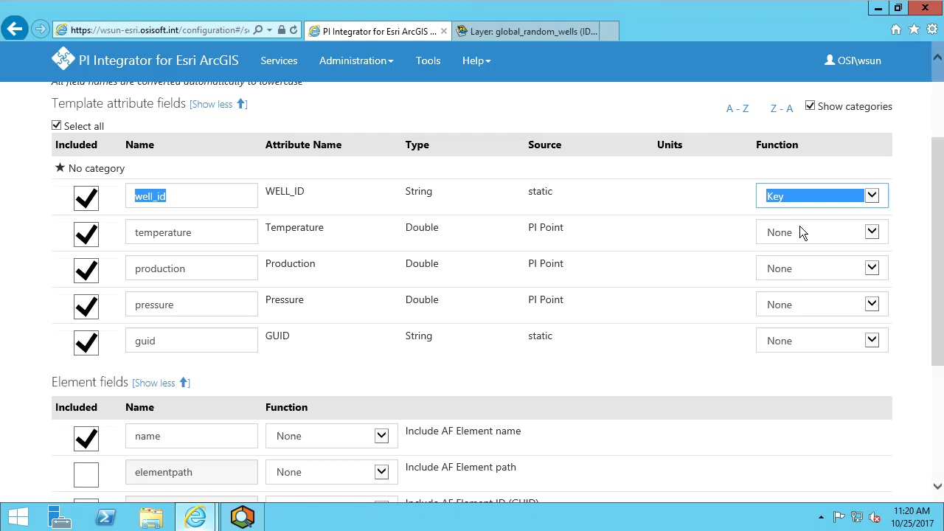
{"action": "left_click", "coordinate": [91, 440]}
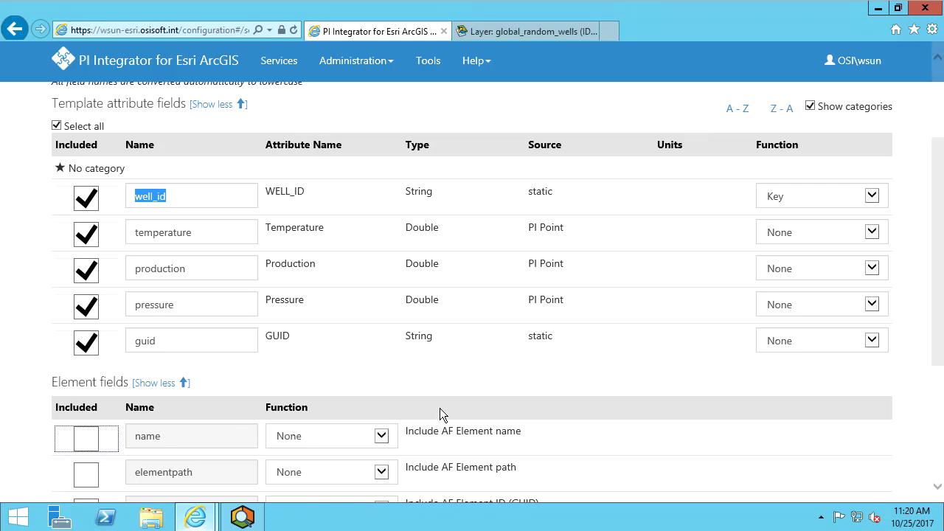
{"action": "scroll", "coordinate": [939, 290], "scroll_direction": "down", "scroll_amount": 3}
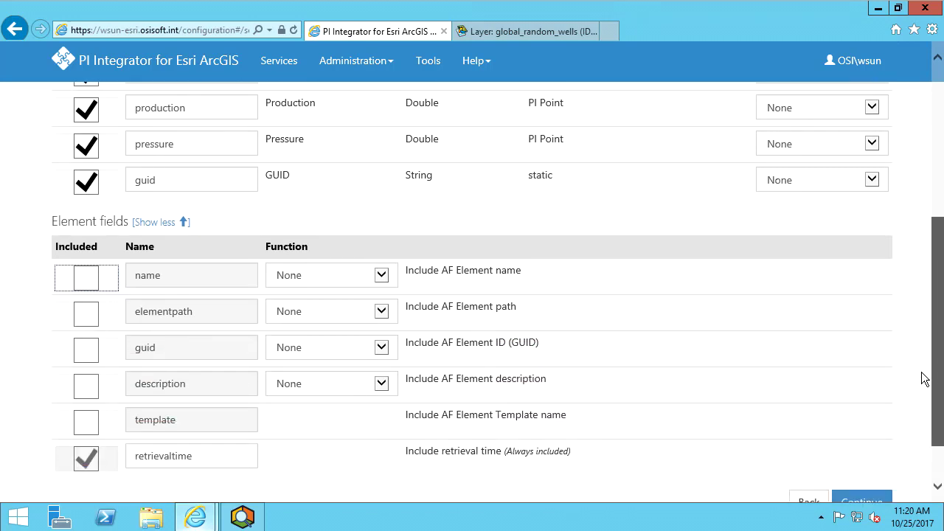
- Continue to step 4 of 4, Geometry information, with WELL_ID as the PI System key
{"action": "left_click", "coordinate": [875, 458]}
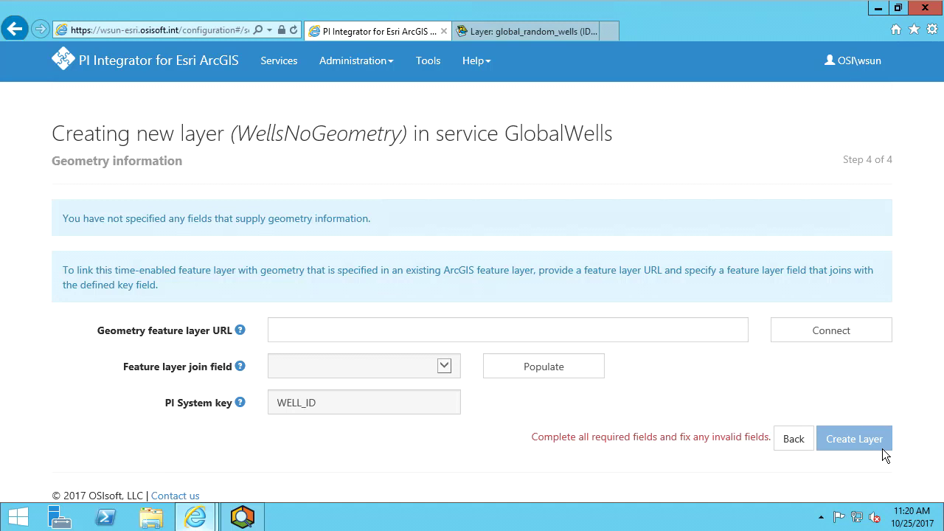
- Review the global_random_wells layer's fields, including WELL_ID, and copy its REST URL
{"action": "left_click", "coordinate": [565, 32]}
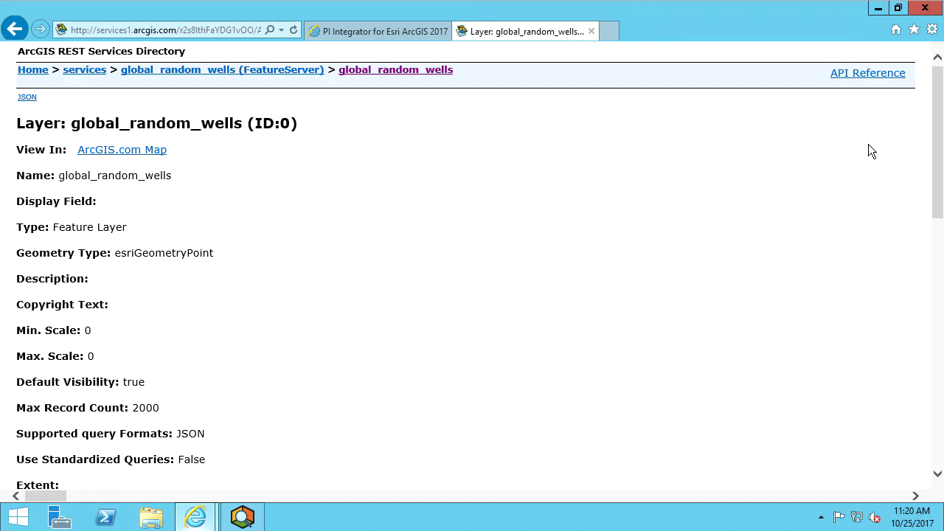
{"action": "left_click_drag", "start_coordinate": [936, 149], "coordinate": [936, 376]}
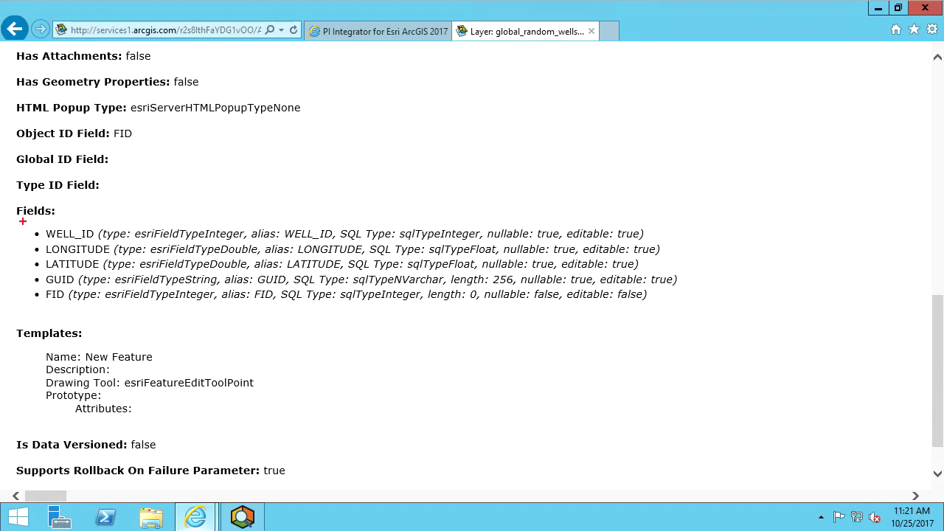
{"action": "mouse_move", "coordinate": [23, 221]}
{"action": "left_mouse_down"}
{"action": "mouse_move", "coordinate": [265, 294]}
{"action": "mouse_move", "coordinate": [700, 320]}
{"action": "left_mouse_up"}
{"action": "left_click", "coordinate": [152, 30]}
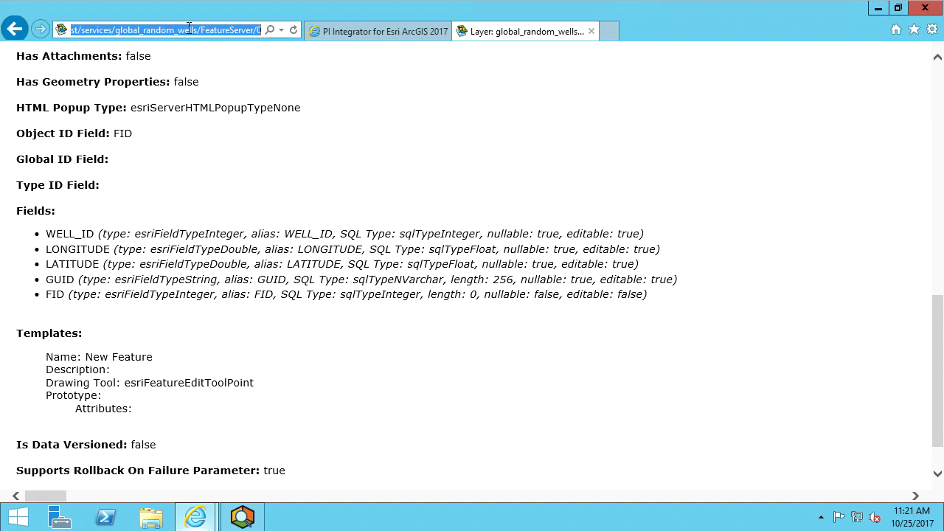
- Paste the global_random_wells FeatureServer/0 URL as the geometry feature layer and connect to it
{"action": "left_click", "coordinate": [351, 33]}
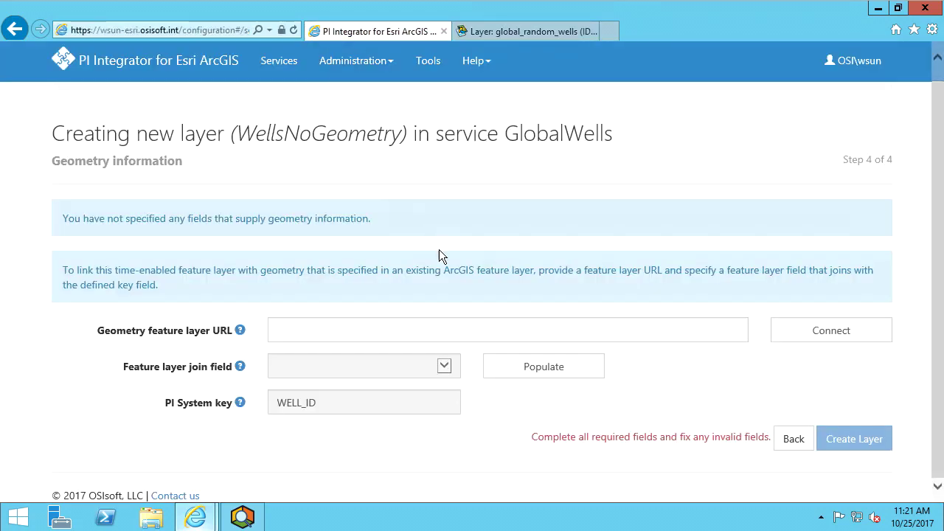
{"action": "left_click", "coordinate": [449, 329]}
{"action": "type", "text": "https://services1.arcgis.com/r2s8lthFaYDG1vOO/ArcGIS/rest/services/global_random_wells/FeatureServer/0"}
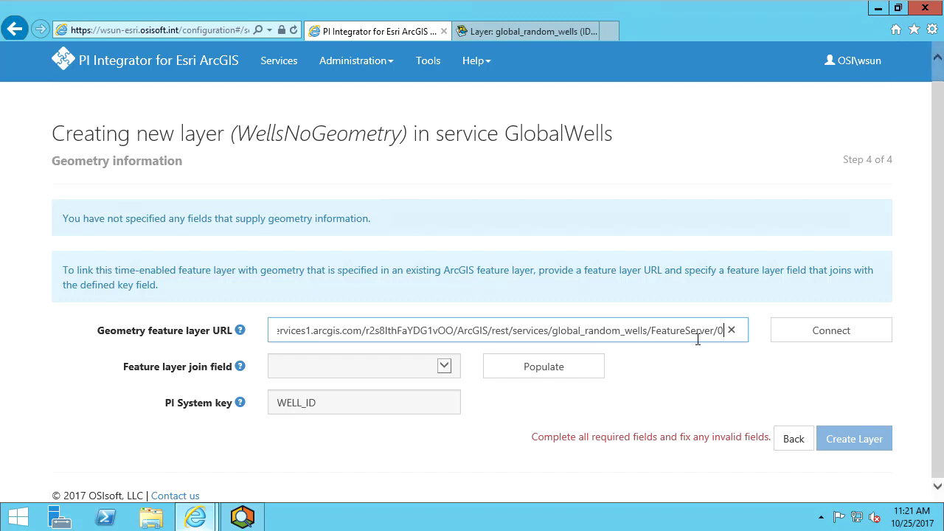
{"action": "left_click", "coordinate": [817, 342]}
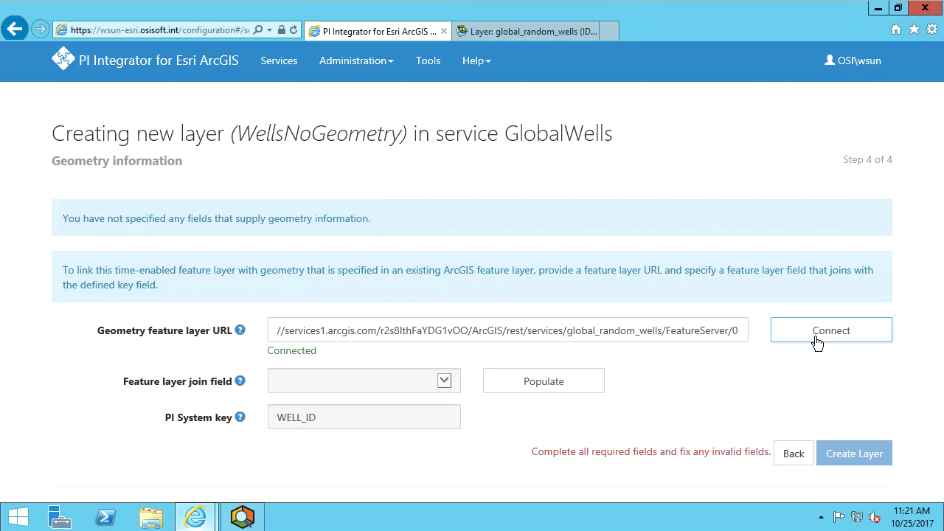
- Populate the join fields, match WELL_ID to the PI System key, and create the WellsNoGeometry layer
{"action": "left_click", "coordinate": [564, 386]}
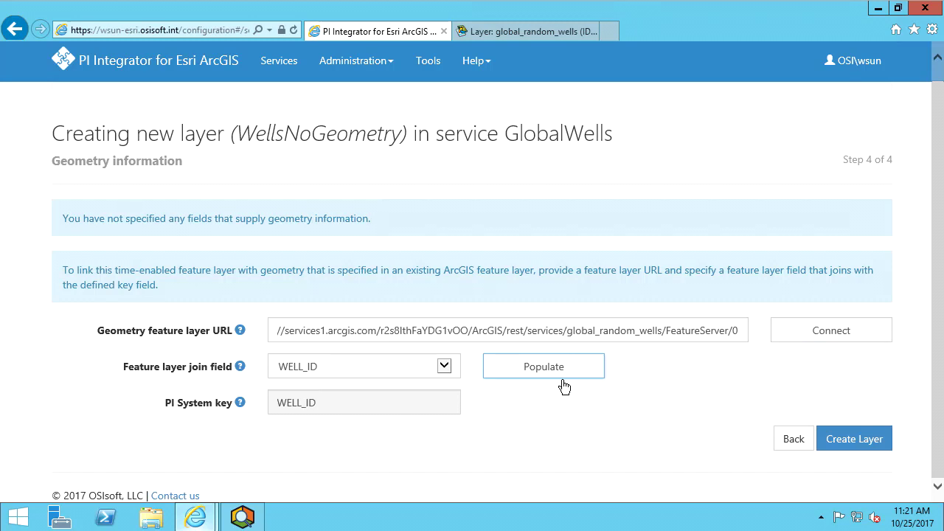
{"action": "left_click", "coordinate": [445, 369]}
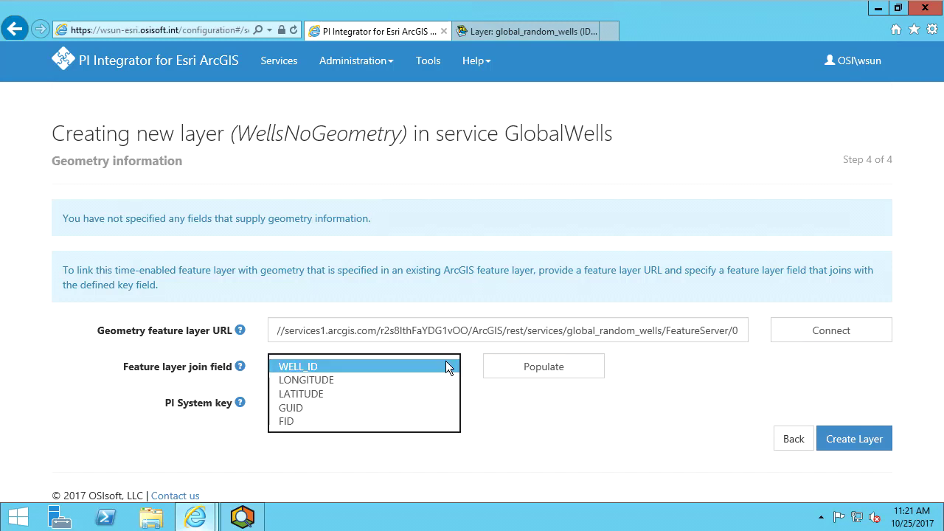
{"action": "left_click", "coordinate": [478, 390]}
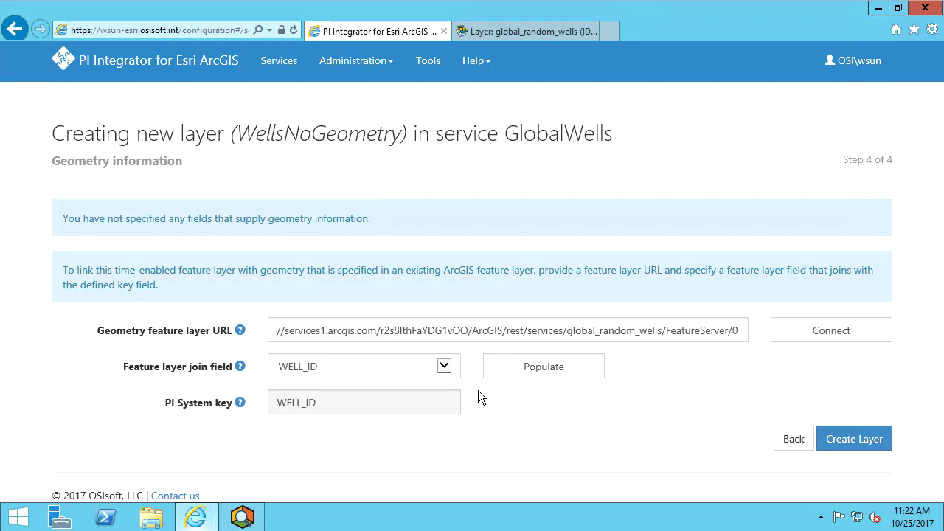
{"action": "left_click", "coordinate": [344, 397]}
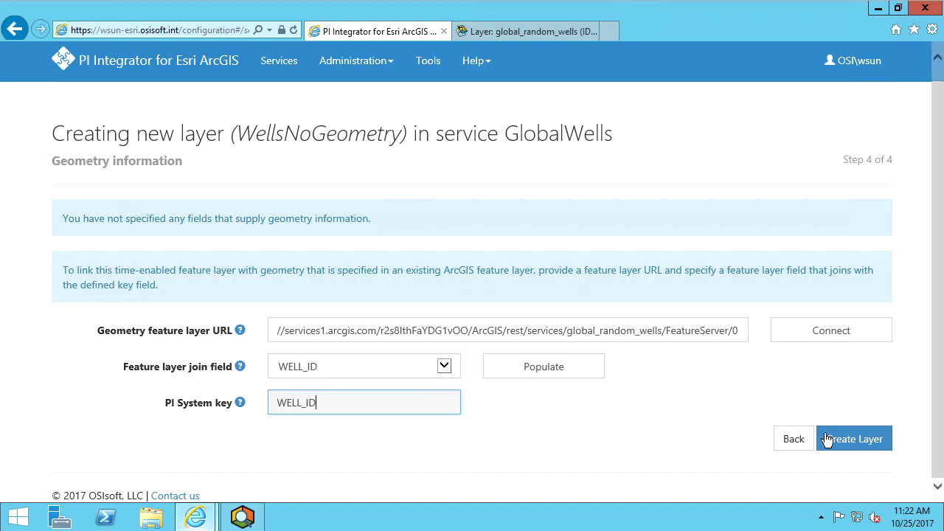
{"action": "left_click", "coordinate": [865, 445]}
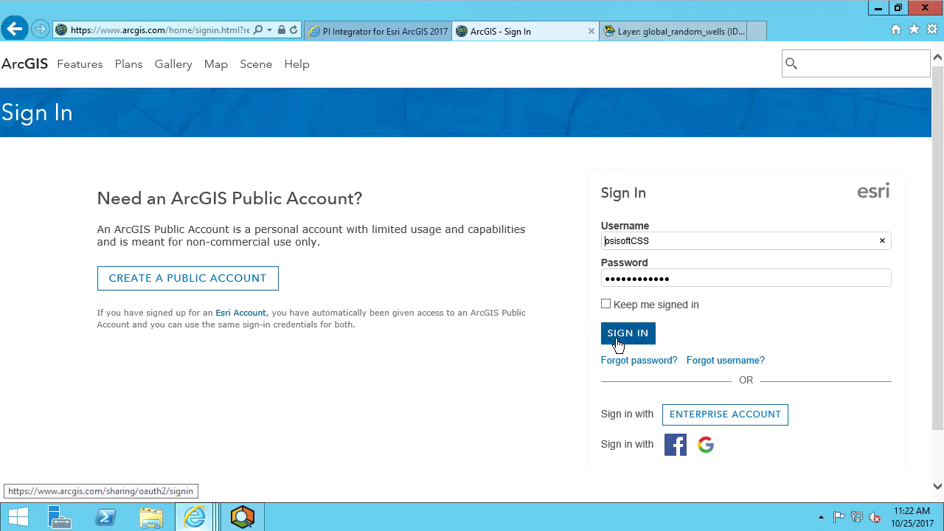
- Sign in on the ArcGIS Online sign-in page
{"action": "left_click", "coordinate": [617, 342]}
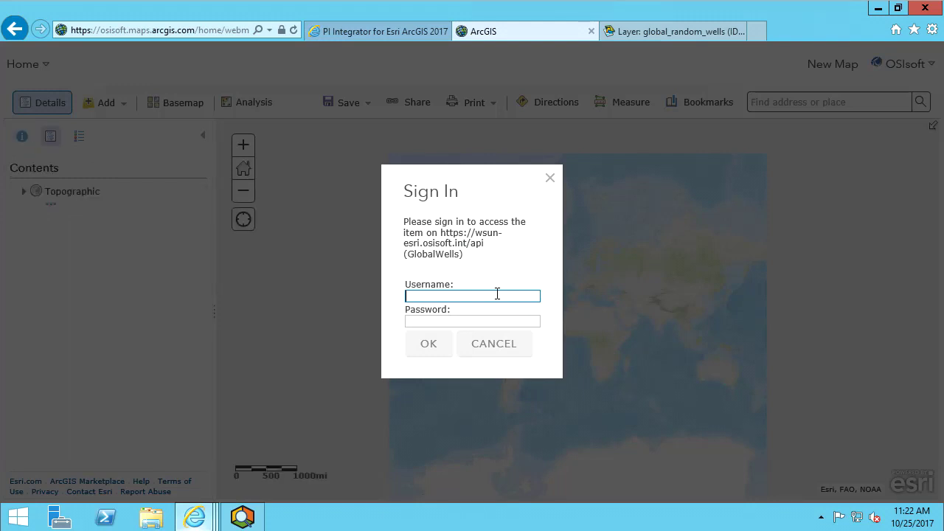
- Enter the account username and password for the GlobalWells service so the wells load with a time slider
{"action": "type", "text": "osisoftCSS"}
{"action": "key", "text": "Tab"}
{"action": "type", "text": "•••••••••"}
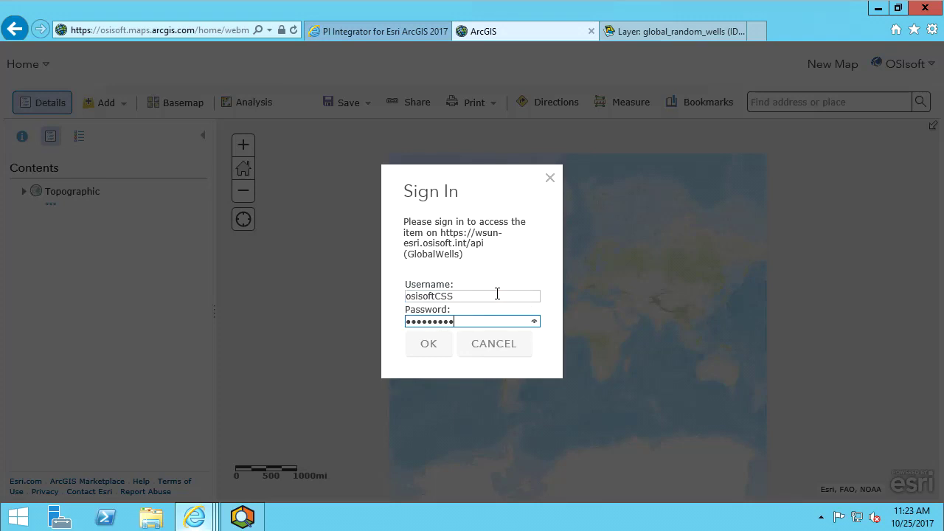
{"action": "type", "text": "•••"}
{"action": "left_click", "coordinate": [428, 344]}
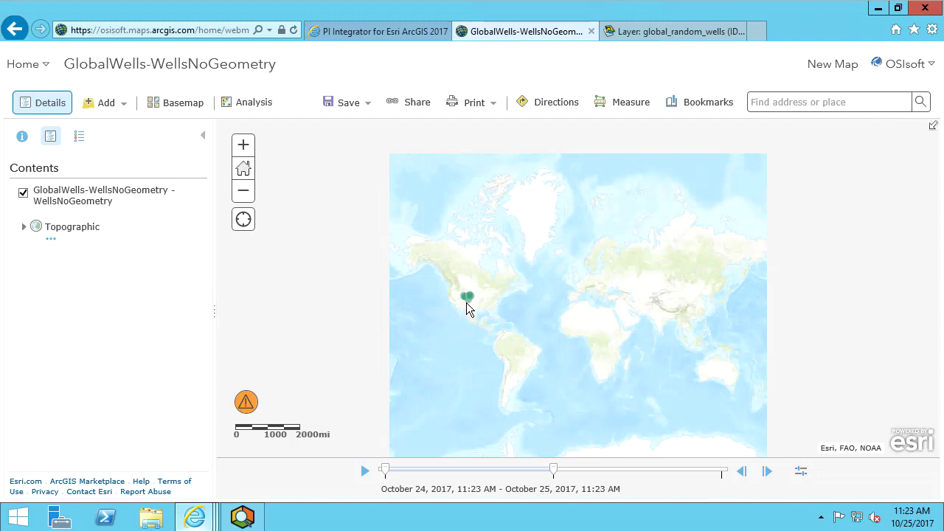
- Zoom in on Colorado and pan west so well clusters across Colorado, Utah and Nevada show
{"action": "scroll", "coordinate": [466, 302], "scroll_direction": "up", "scroll_amount": 1}
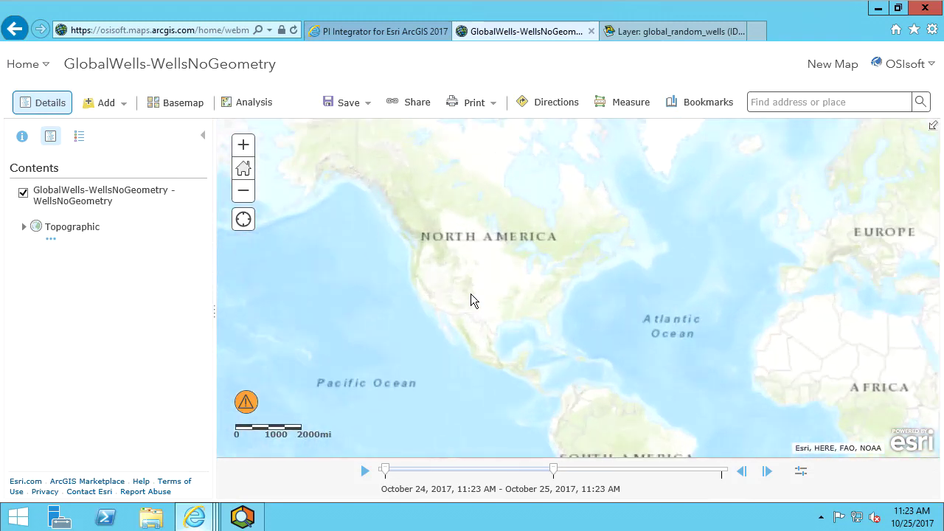
{"action": "scroll", "coordinate": [471, 292], "scroll_direction": "up", "scroll_amount": 1}
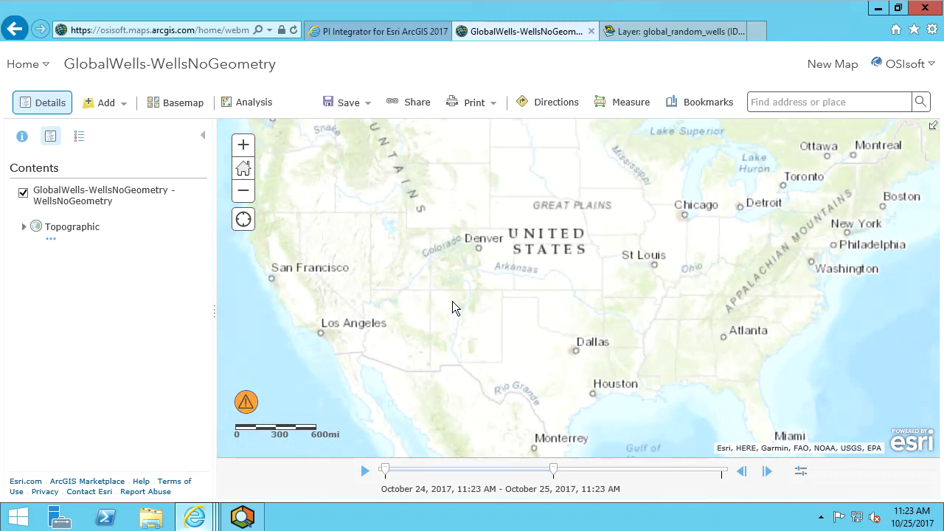
{"action": "scroll", "coordinate": [452, 308], "scroll_direction": "up", "scroll_amount": 3}
{"action": "left_click_drag", "start_coordinate": [561, 315], "coordinate": [624, 351]}
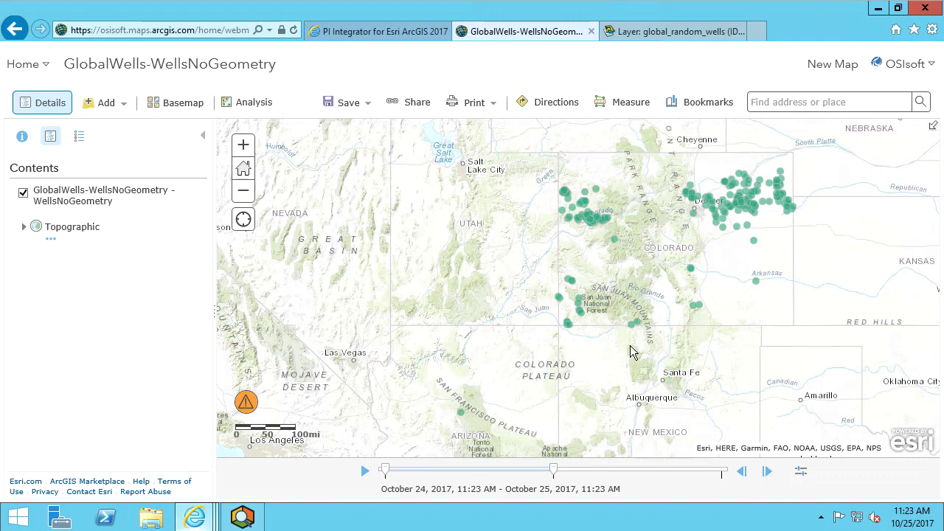
- Open Arizona well 11174's popup, highlighting location (-111.96, 34.88) and temperature 40.94, production 200.31, pressure 33.87
{"action": "left_click", "coordinate": [459, 414]}
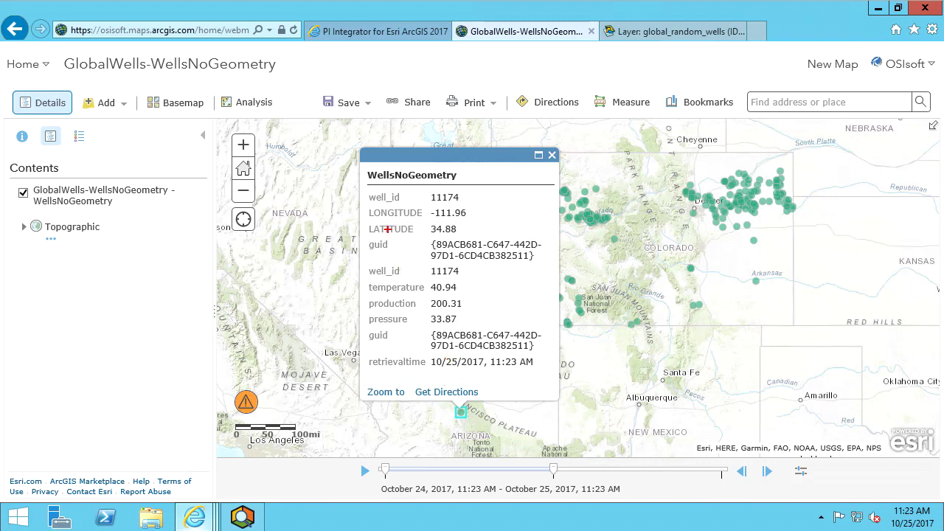
{"action": "left_click_drag", "start_coordinate": [366, 207], "coordinate": [480, 240]}
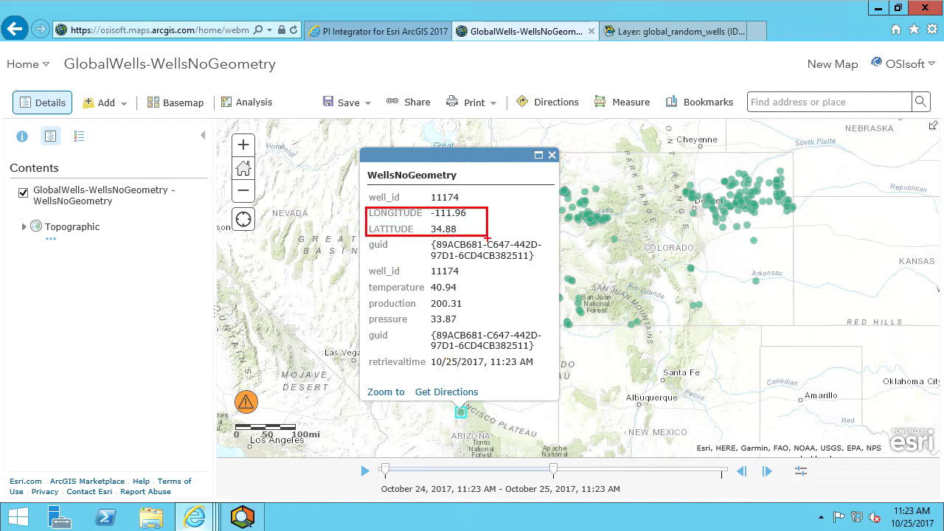
{"action": "left_click_drag", "start_coordinate": [362, 263], "coordinate": [531, 343]}
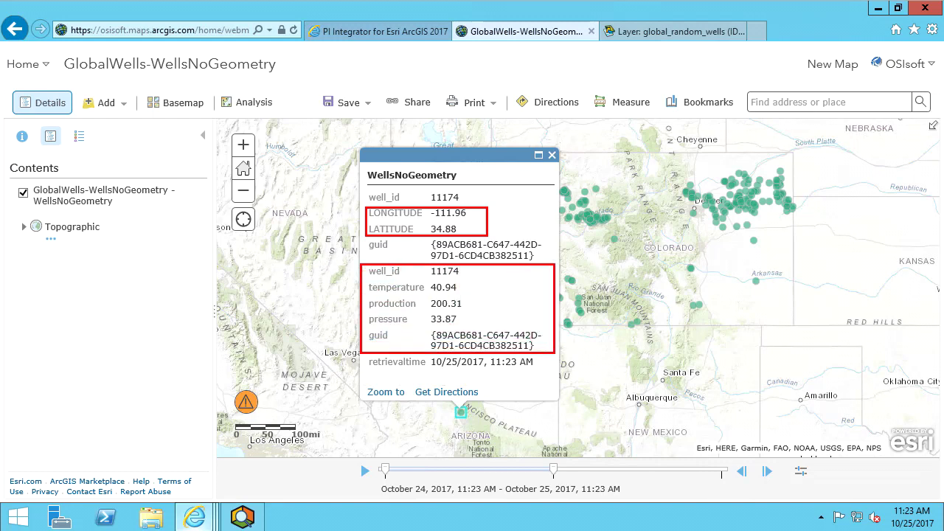